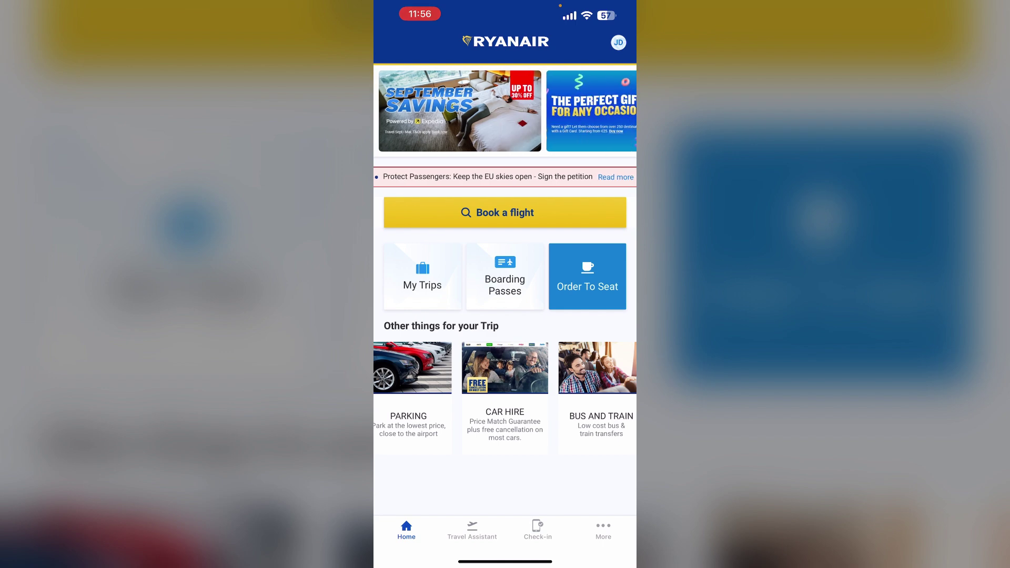
Open My Trips from the Ryanair home screen to check for booked flights.
click(422, 276)
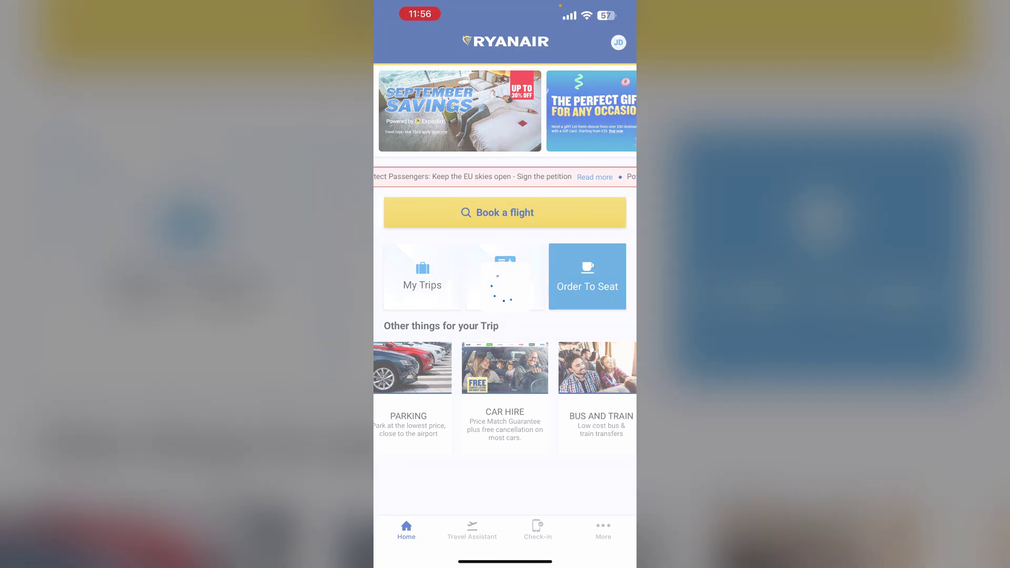